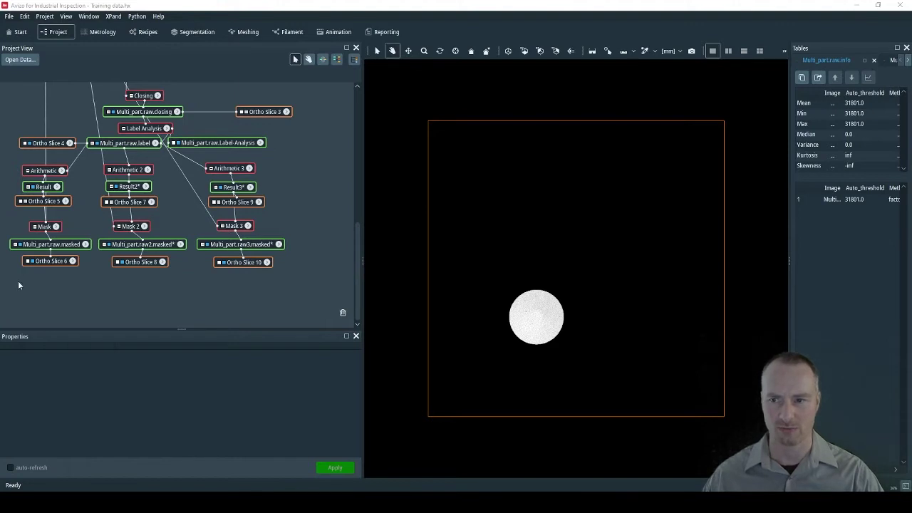
- Hide Ortho Slices 10 and 8 and show the Multi_part.raw.masked volume's properties
click(221, 263)
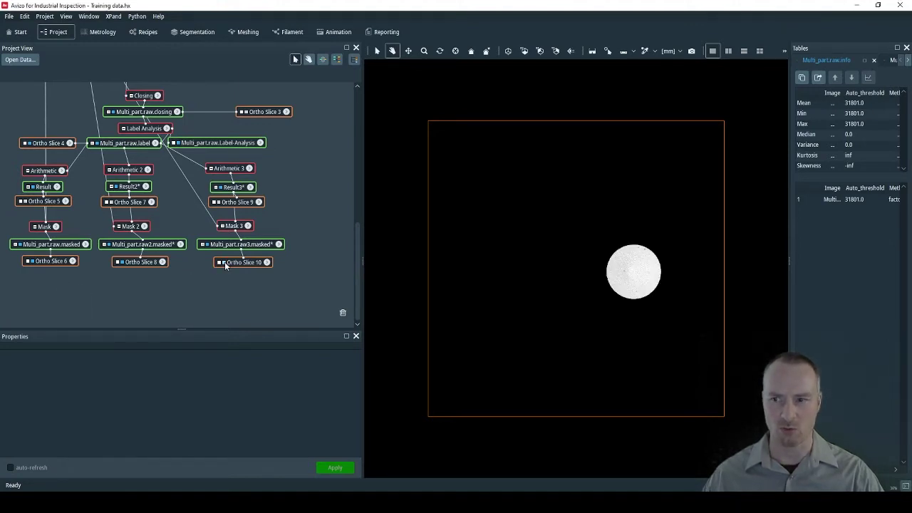
click(118, 261)
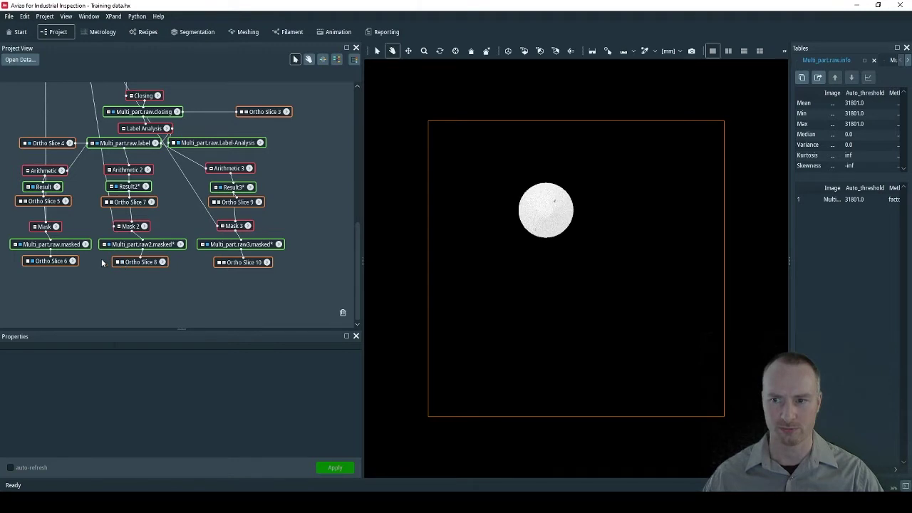
click(48, 245)
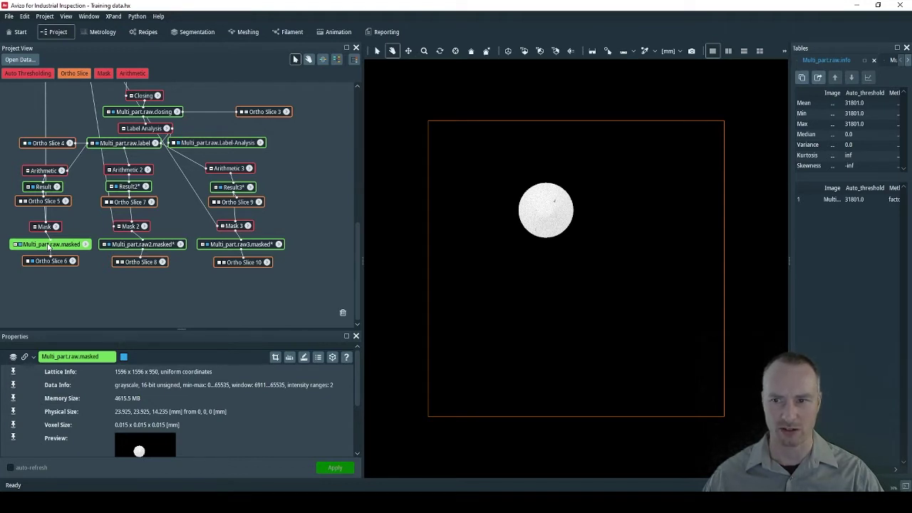
- Auto-threshold Multi_part.raw.masked using Auto Threshold Low with the moments criterion
click(20, 74)
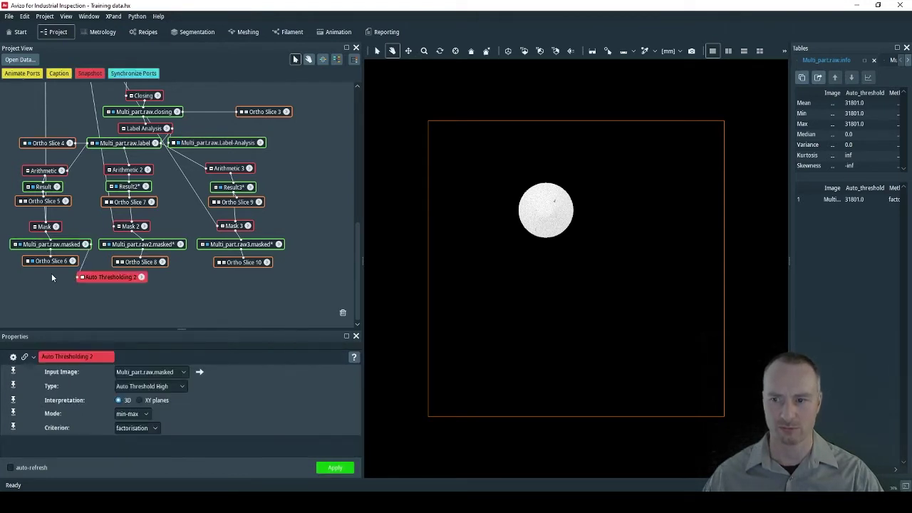
click(183, 388)
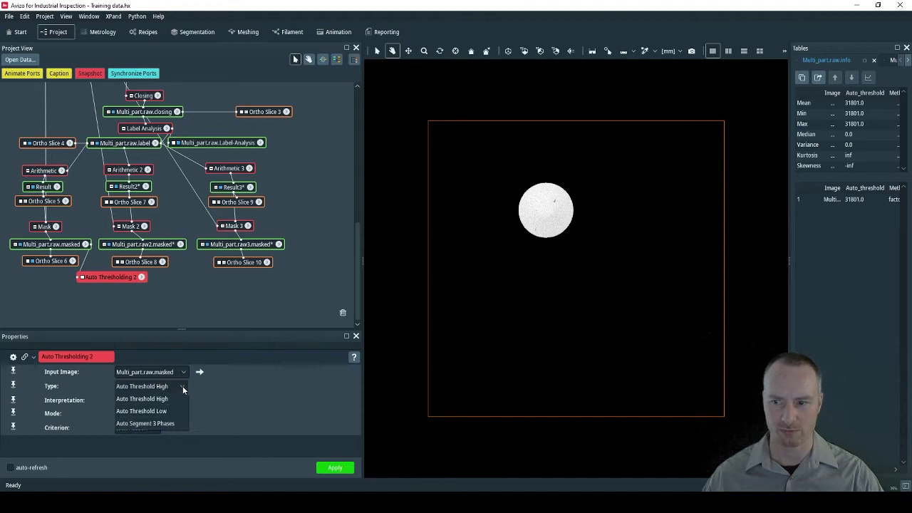
click(164, 411)
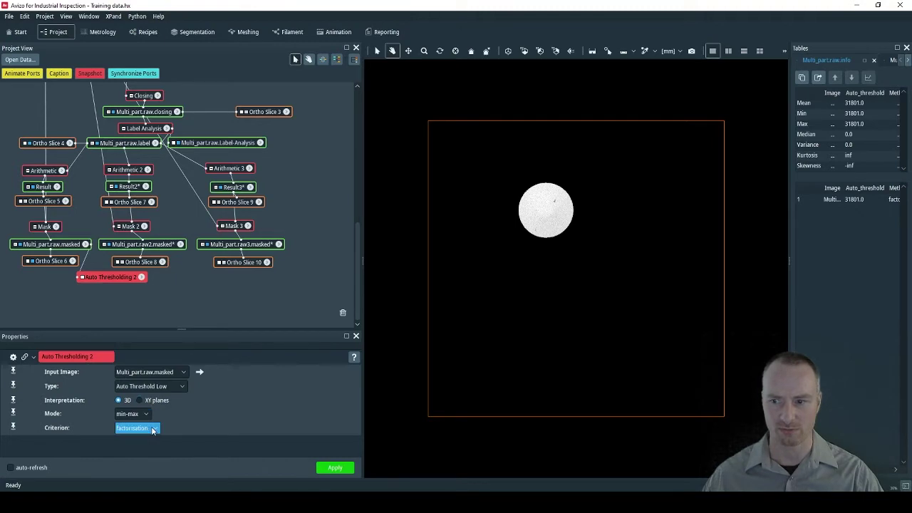
click(152, 428)
click(129, 466)
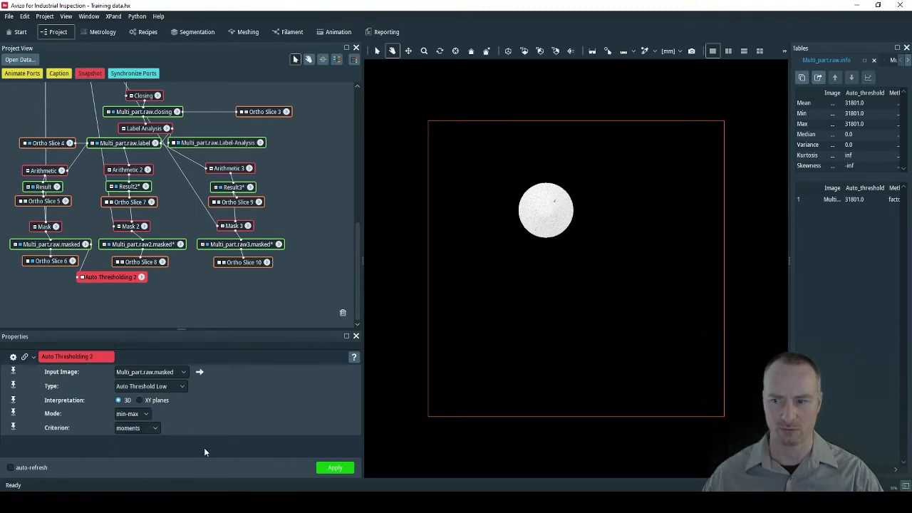
click(335, 467)
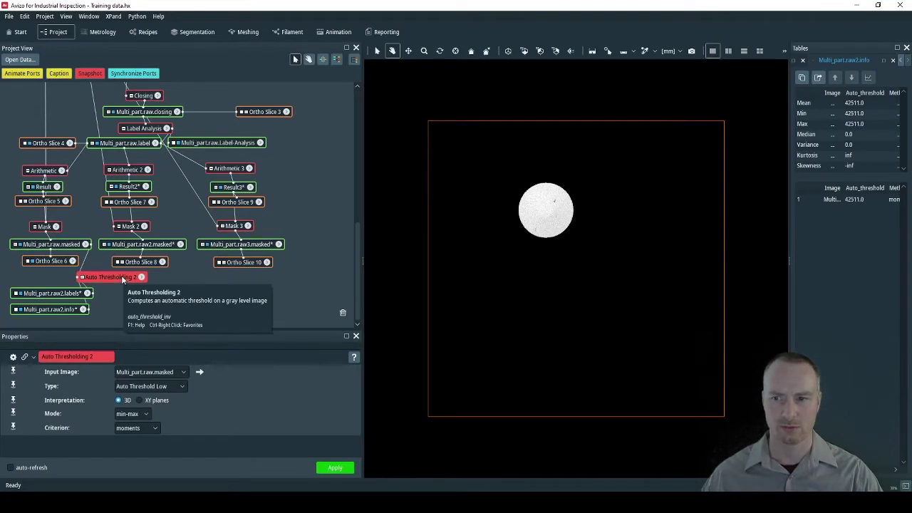
drag(123, 280, 60, 280)
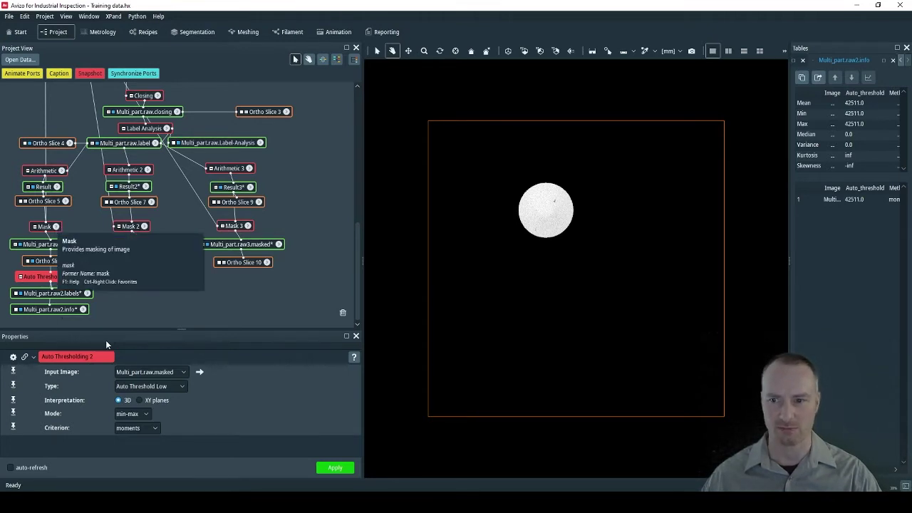
- Show Multi_part.raw2.labels on a new Ortho Slice 11 placed in the left column
click(60, 293)
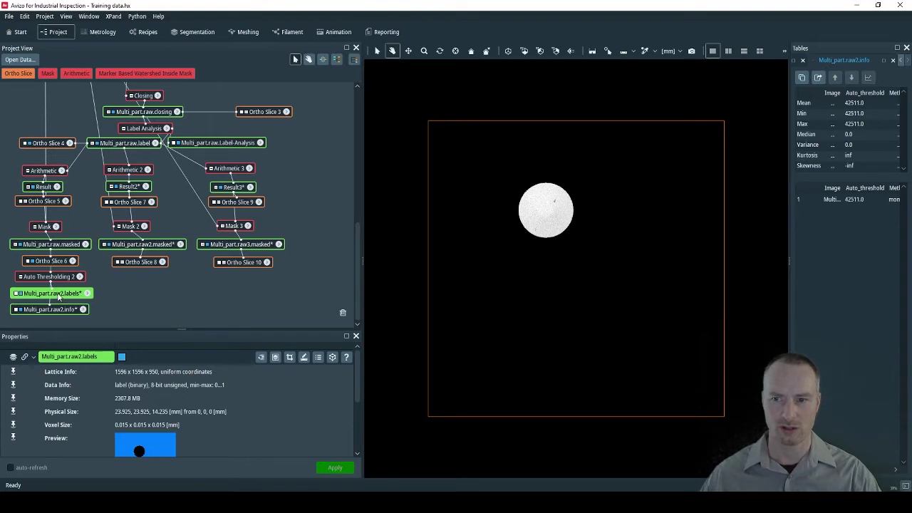
click(24, 74)
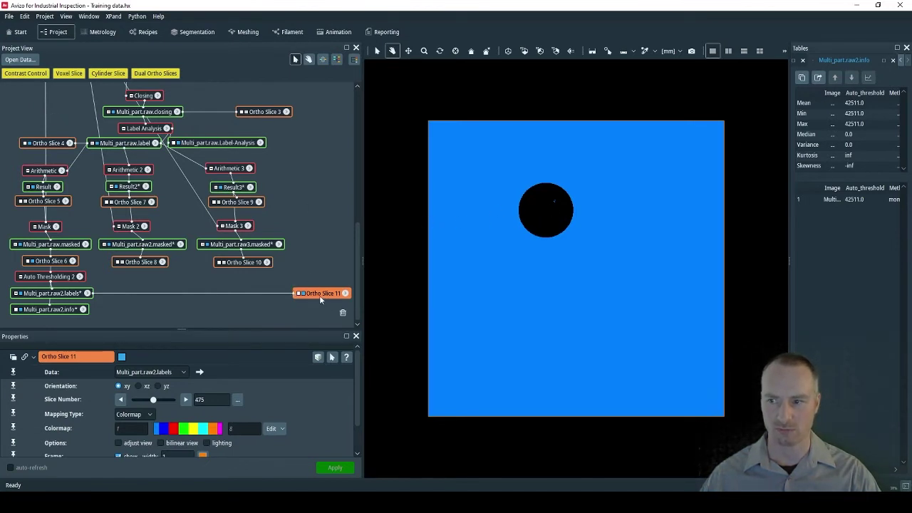
drag(324, 294, 54, 321)
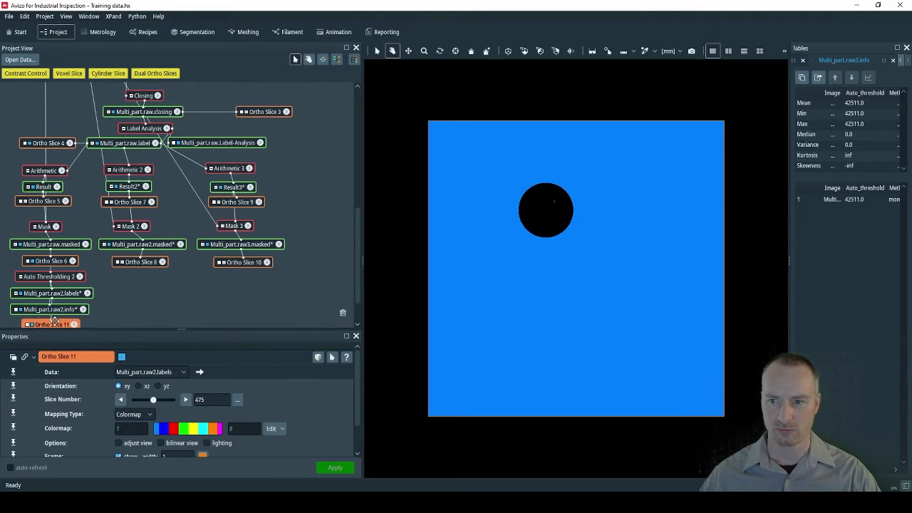
drag(358, 271, 358, 280)
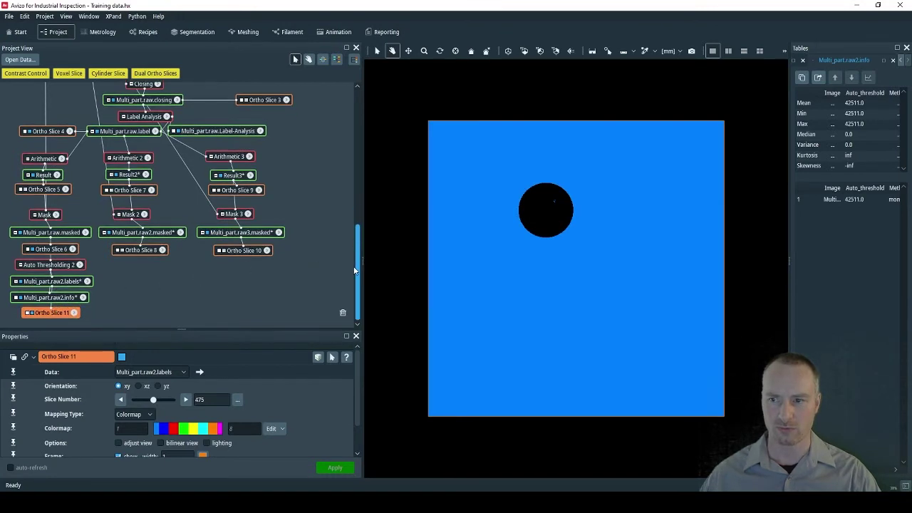
click(70, 285)
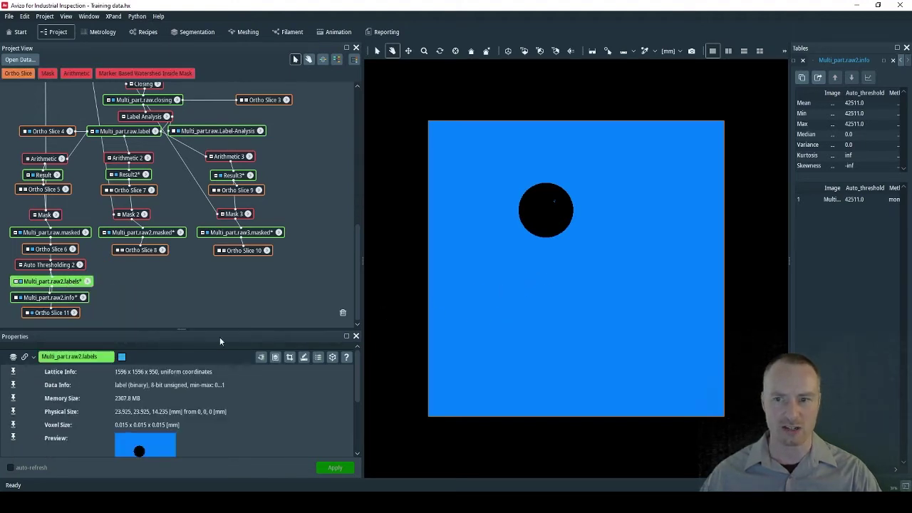
- Apply Border Kill to Multi_part.raw2.labels to remove border-touching regions
right_click(52, 284)
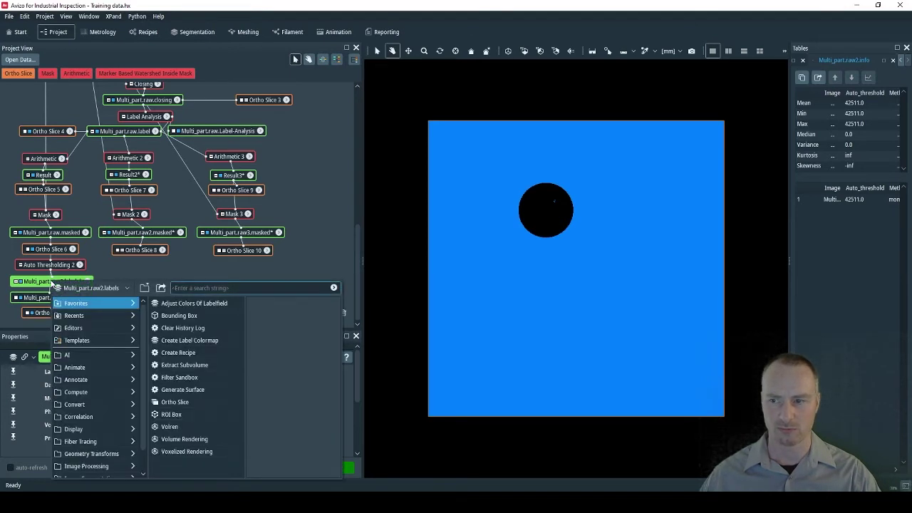
text(border)
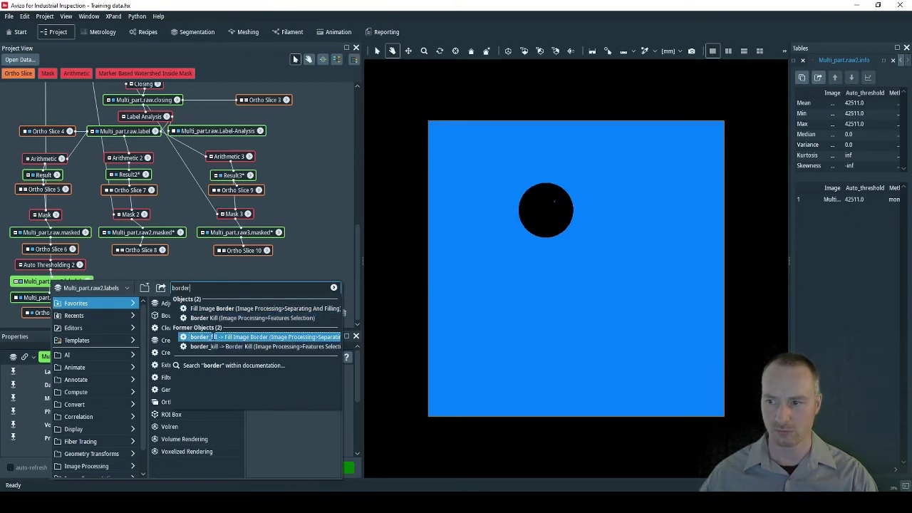
click(212, 346)
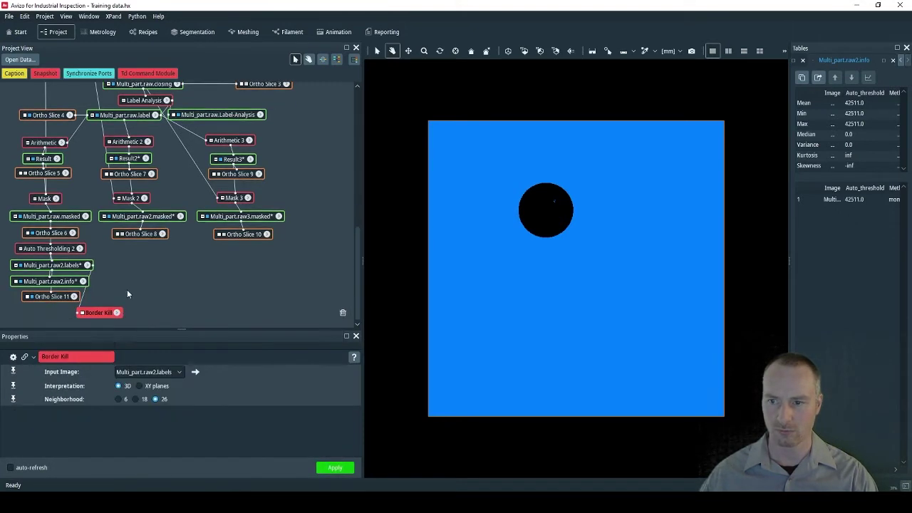
drag(112, 315, 62, 317)
click(335, 467)
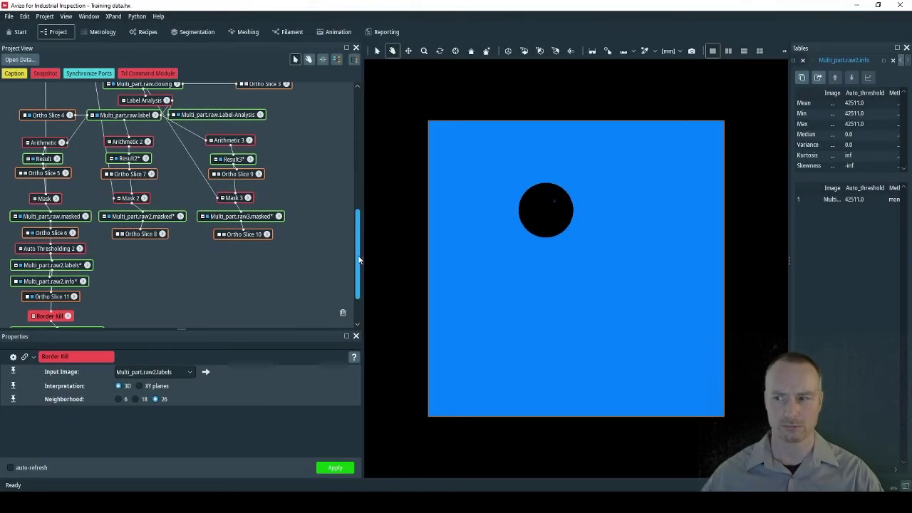
scroll(306, 297, down, 1)
- Attach Ortho Slice 12 to Multi_part.raw2.borderKill and tuck it beneath that node
click(79, 315)
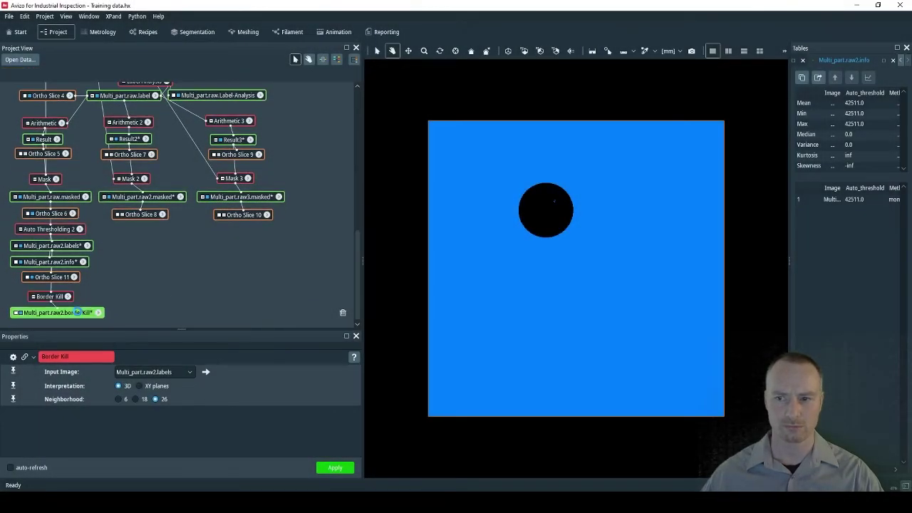
click(55, 73)
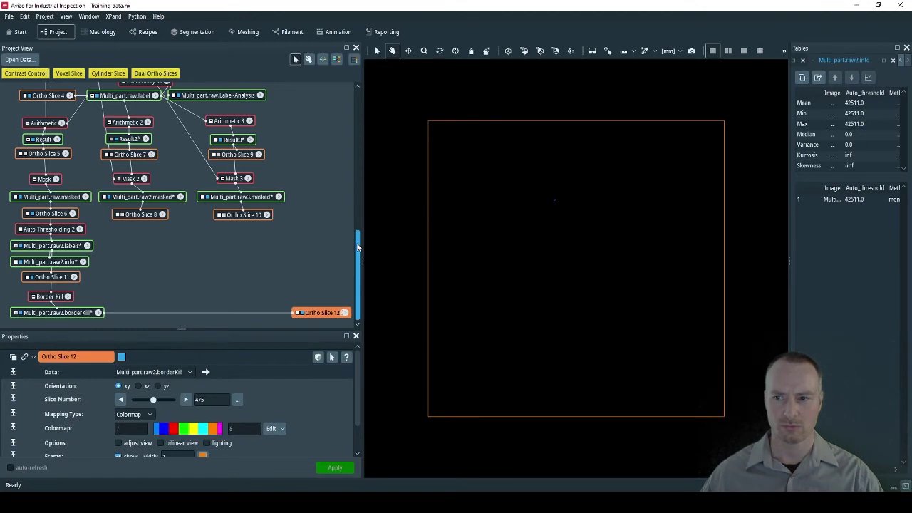
drag(320, 312, 148, 312)
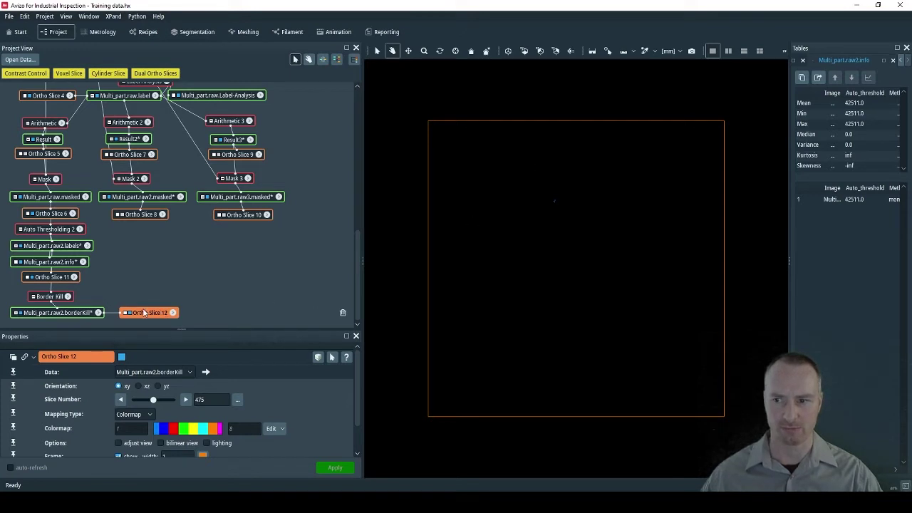
drag(146, 312, 52, 324)
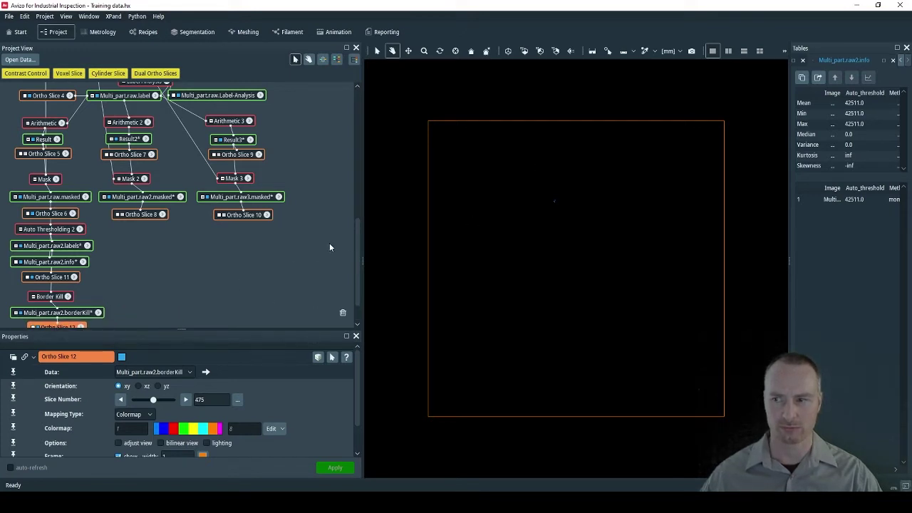
scroll(356, 238, down, 1)
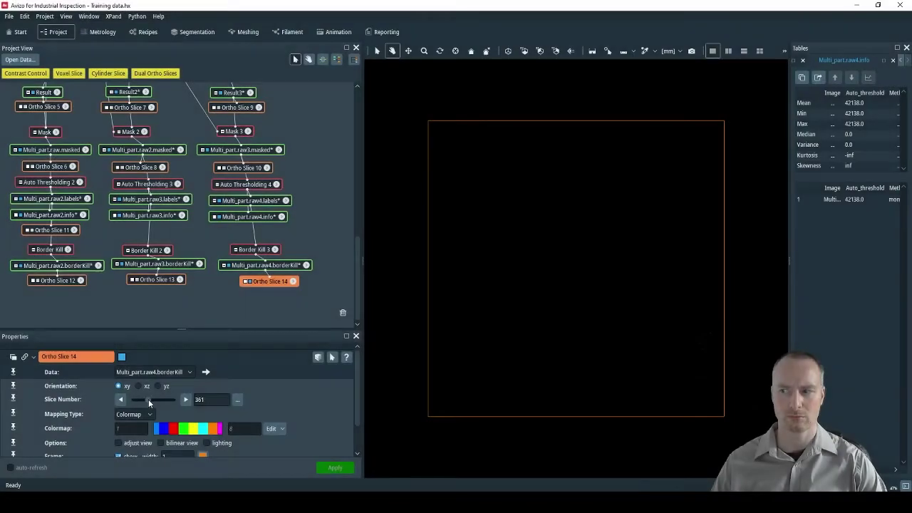
- Hide Ortho Slice 14, show Ortho Slice 12, and select Multi_part.raw2.borderKill
drag(148, 399, 151, 400)
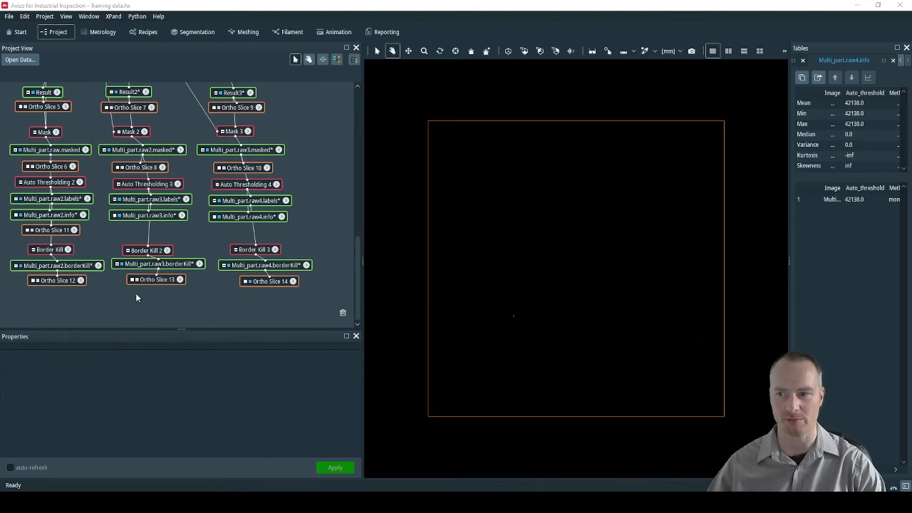
click(246, 281)
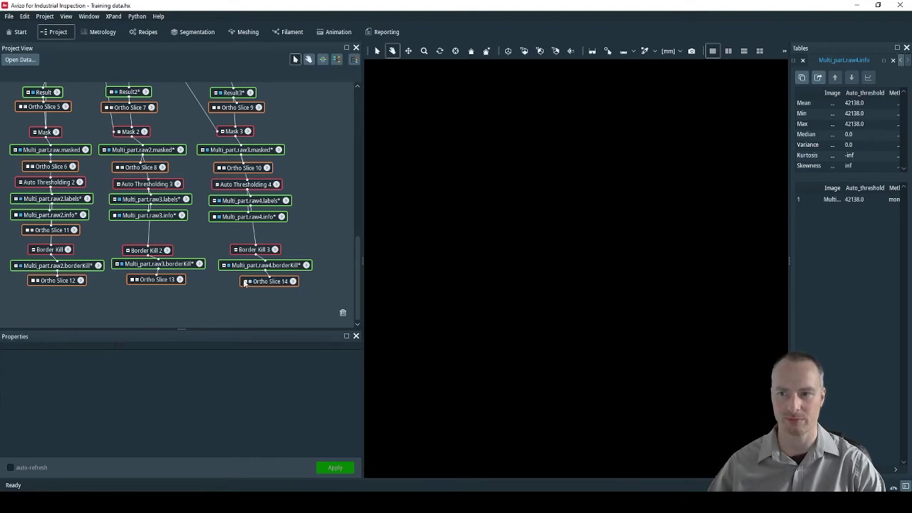
click(34, 280)
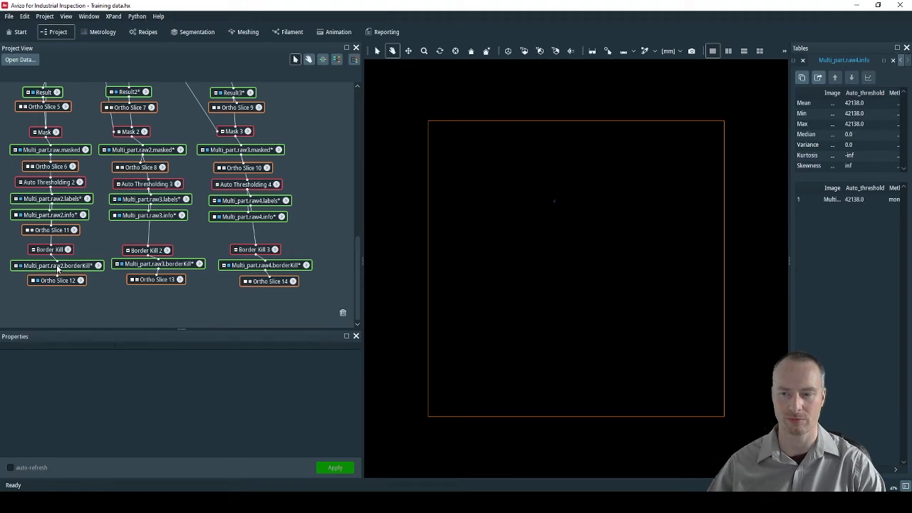
click(58, 266)
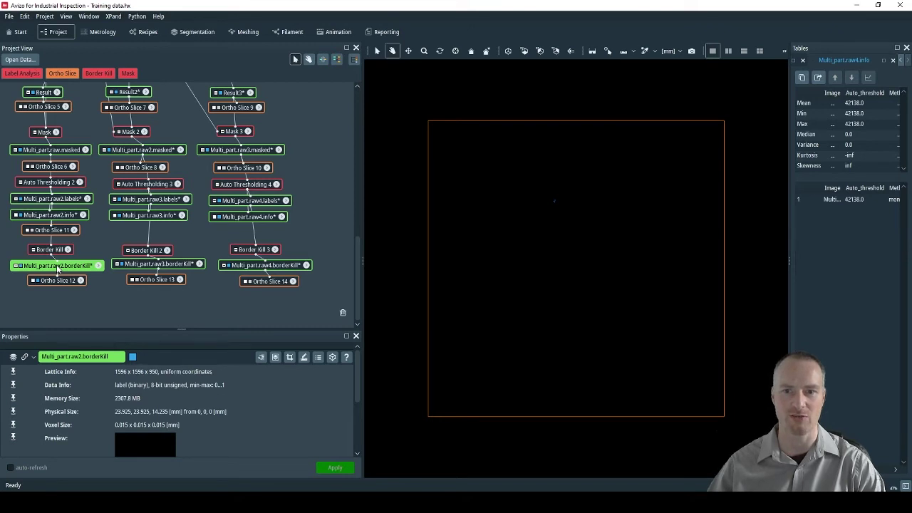
- Add Label Analysis 2 on Multi_part.raw2.borderKill with particle analysis measures
right_click(58, 268)
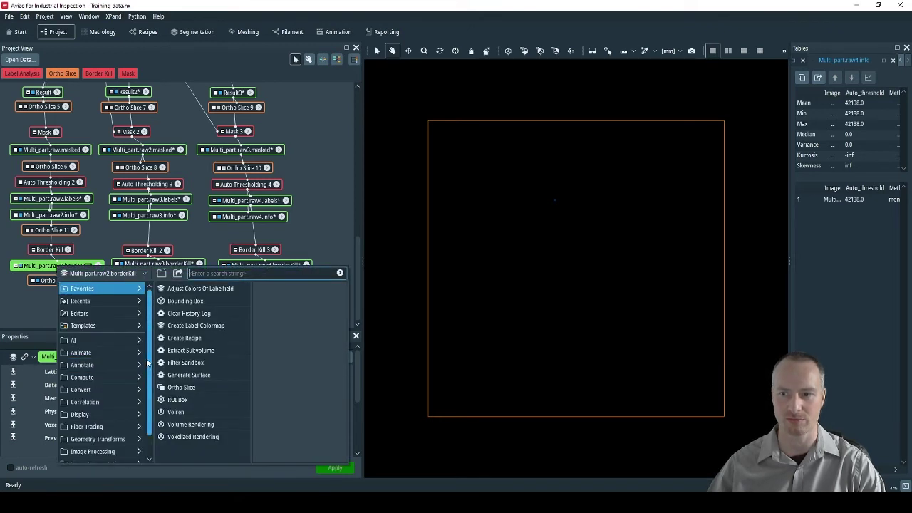
scroll(100, 414, down, 1)
mouse_move(114, 451)
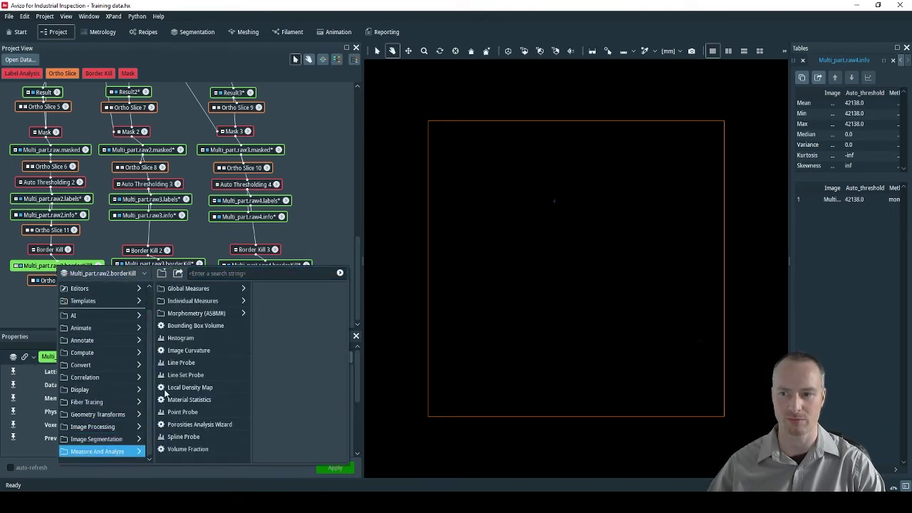
mouse_move(212, 304)
mouse_move(285, 312)
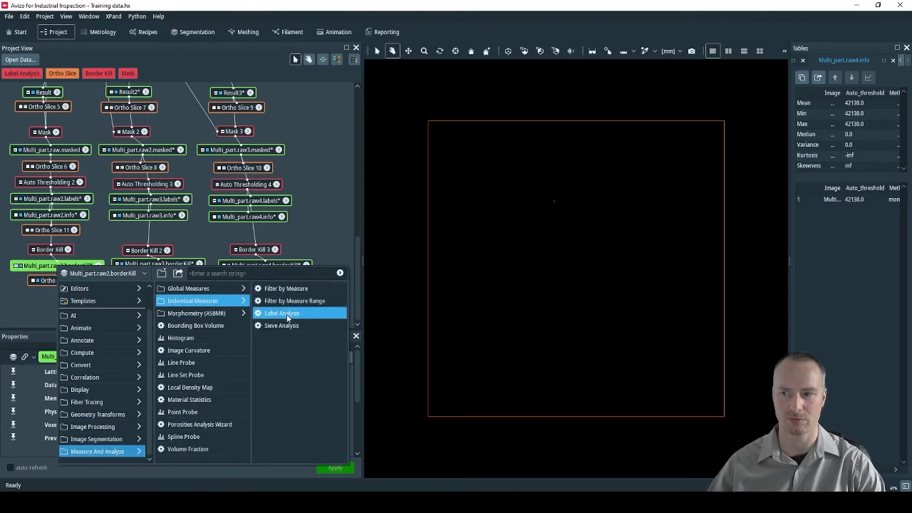
click(275, 364)
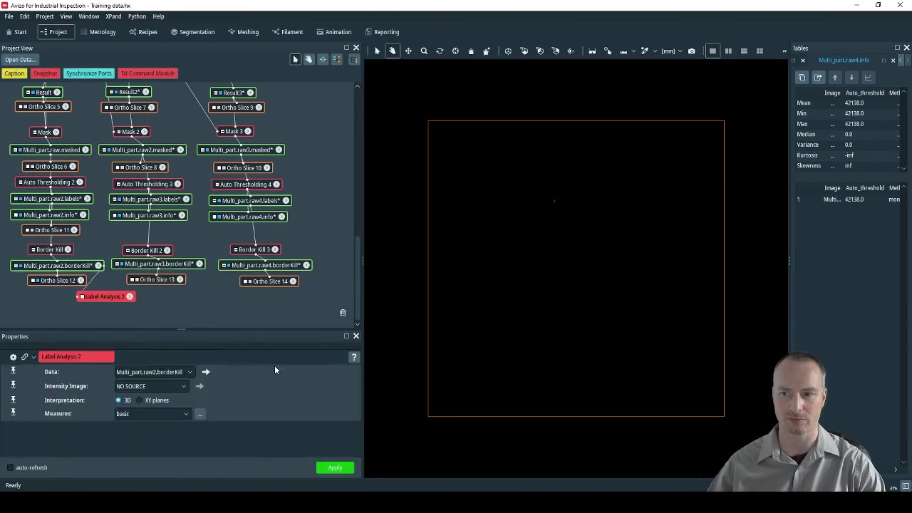
drag(106, 299, 58, 300)
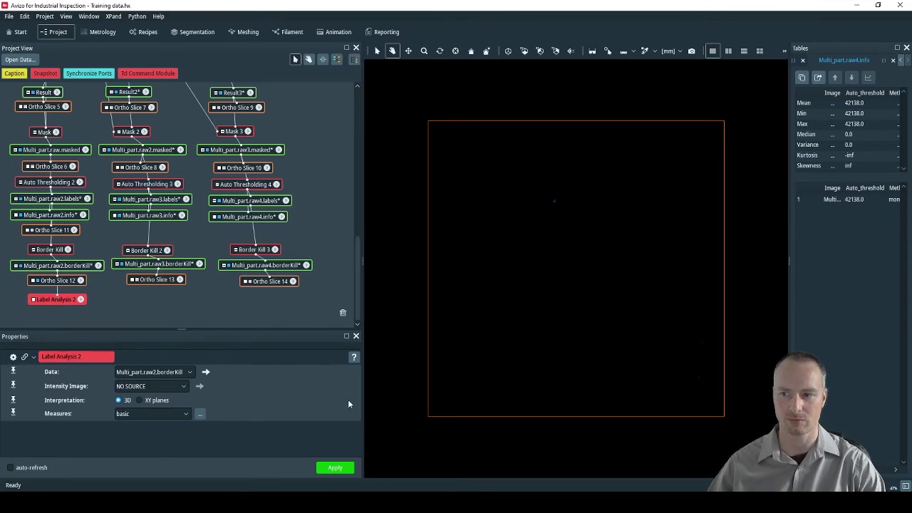
click(183, 413)
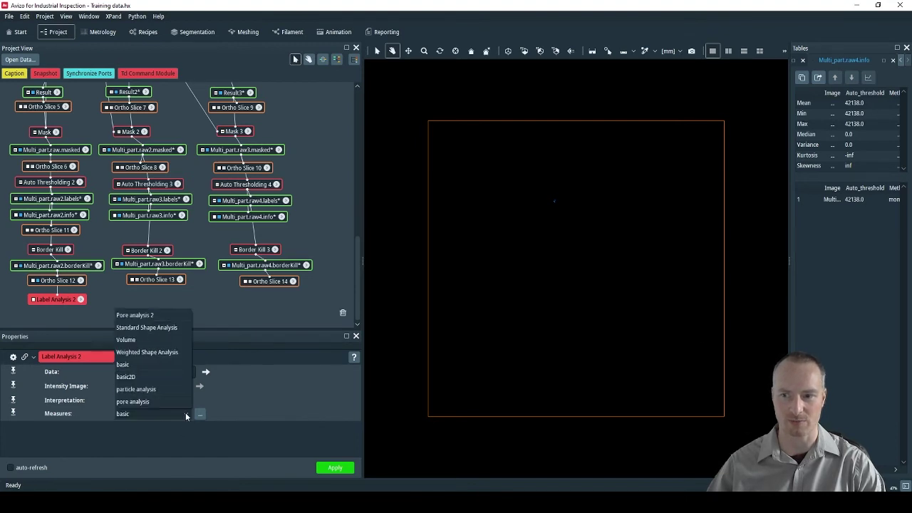
click(155, 389)
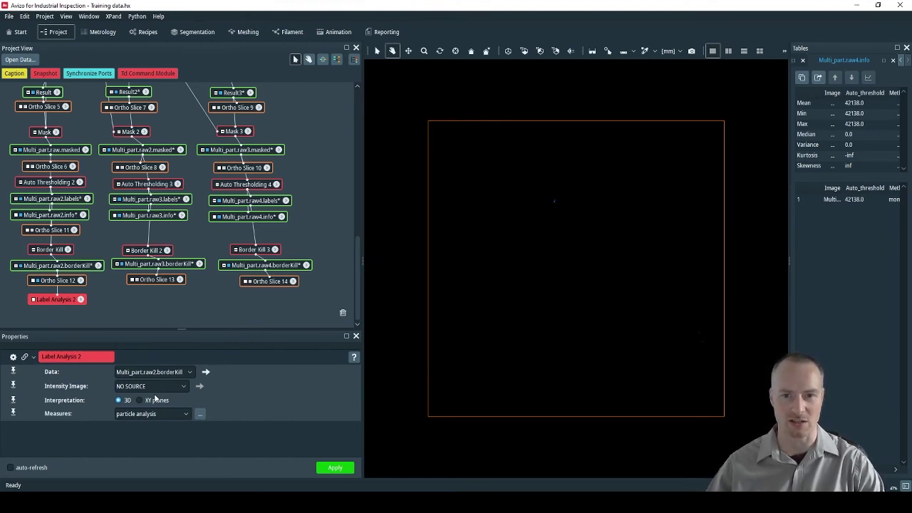
- Run Label Analysis 2 and view Multi_part.raw2.label on Ortho Slice 15 at a lower slice
click(335, 469)
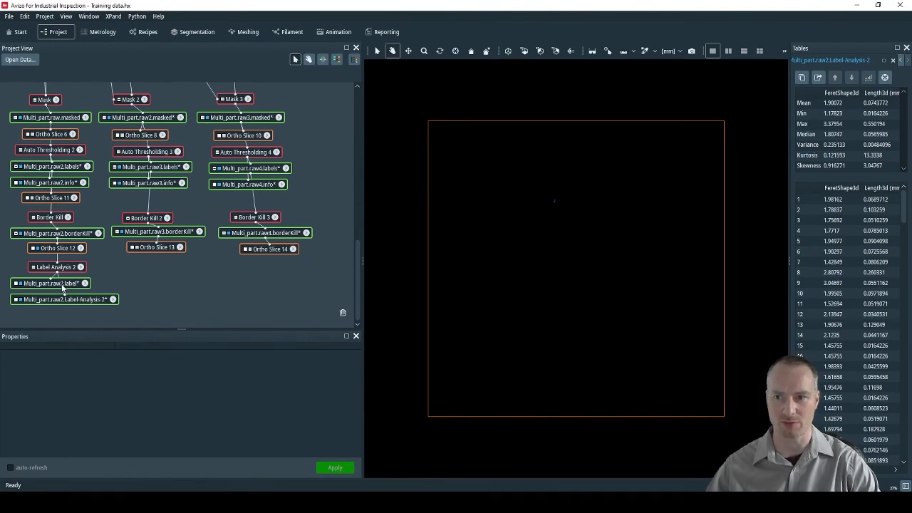
click(62, 285)
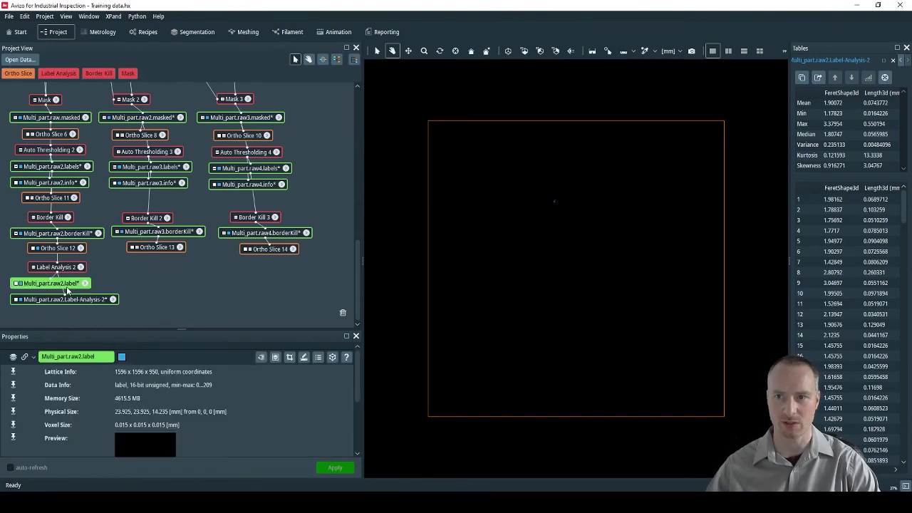
click(20, 74)
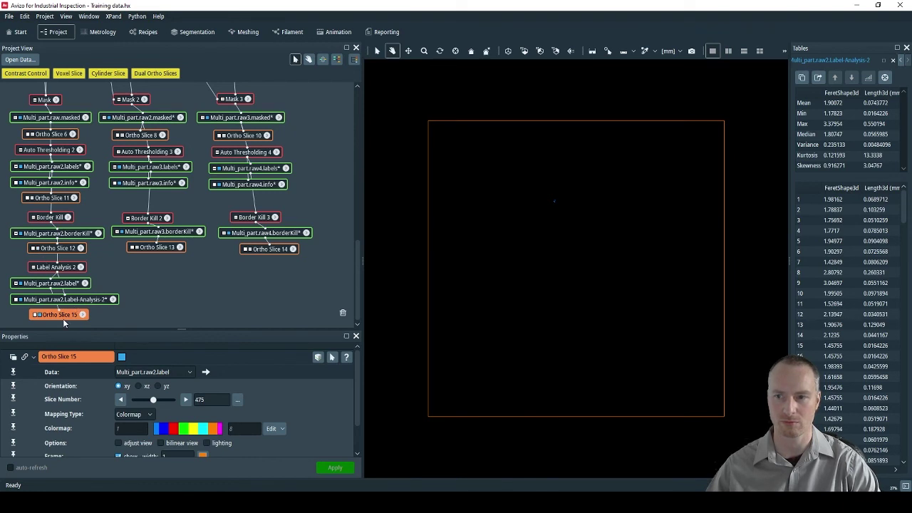
drag(151, 404, 145, 401)
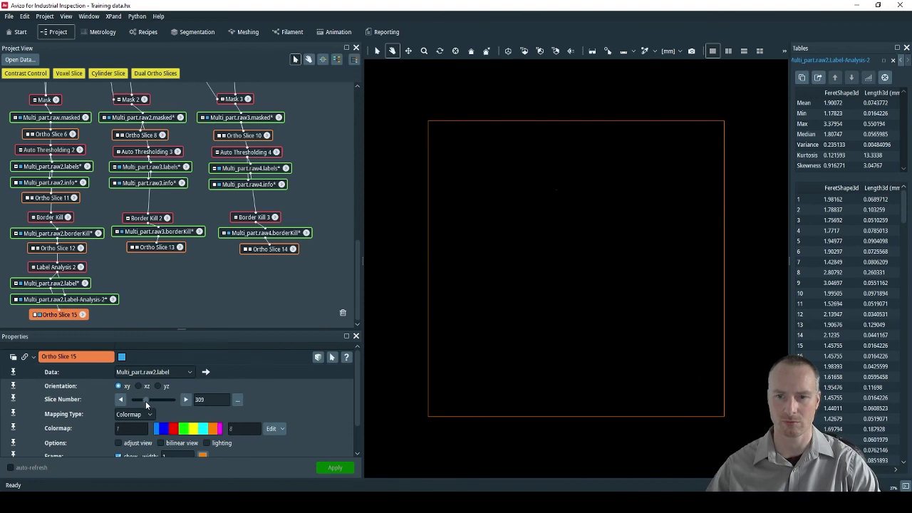